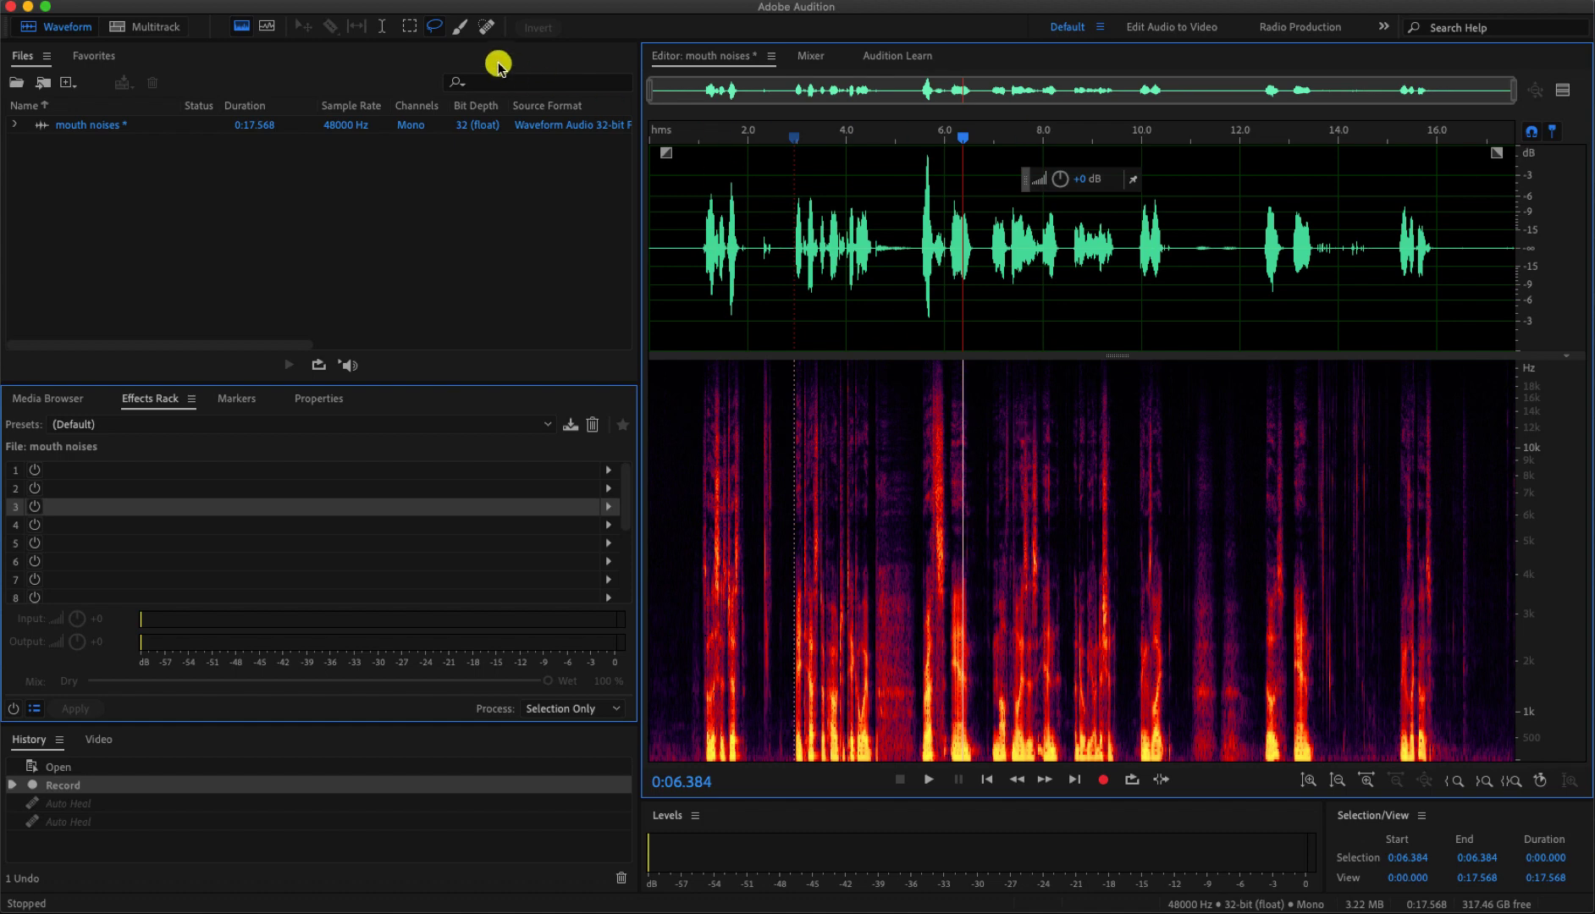
- Enlarge the waveform panel over the spectrogram and zoom in five times on the speech
click(241, 29)
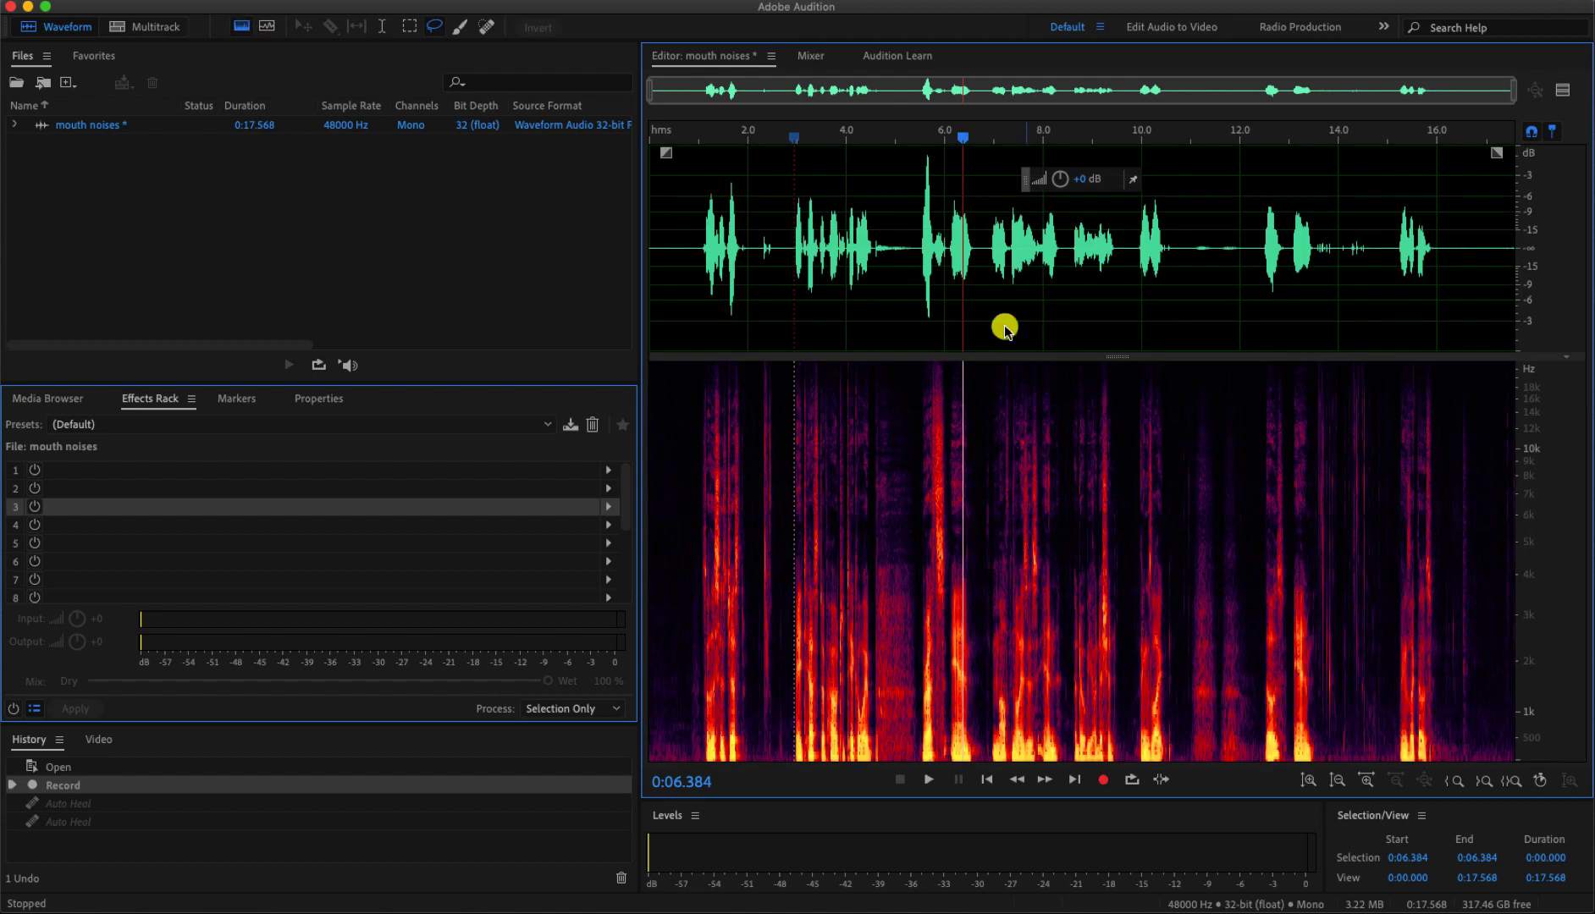
drag(1109, 365, 1108, 429)
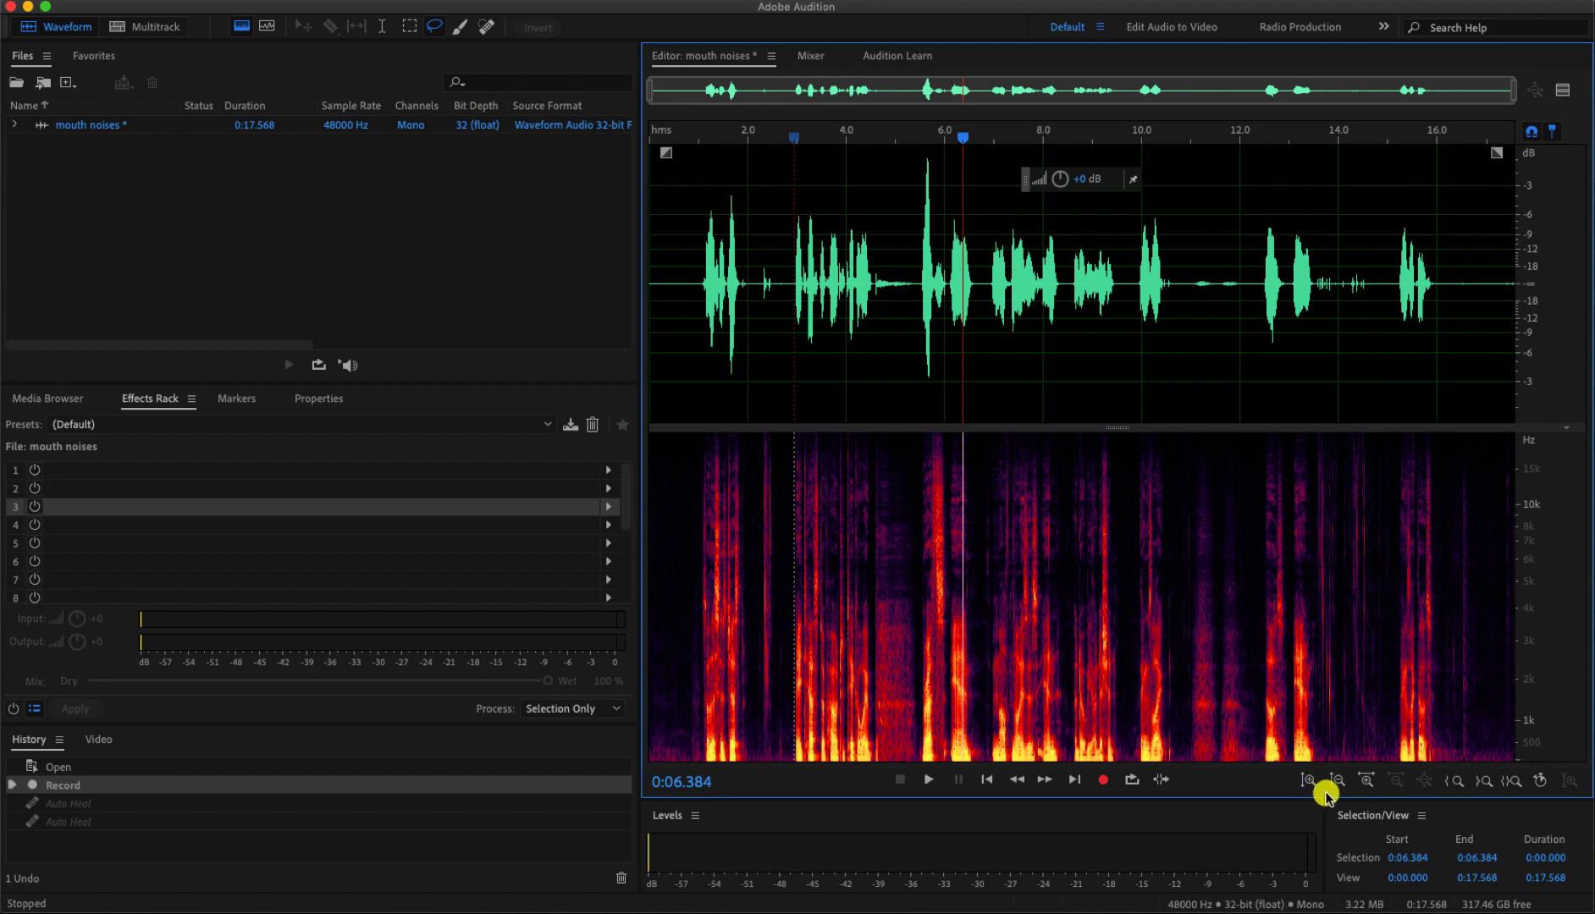
click(1365, 783)
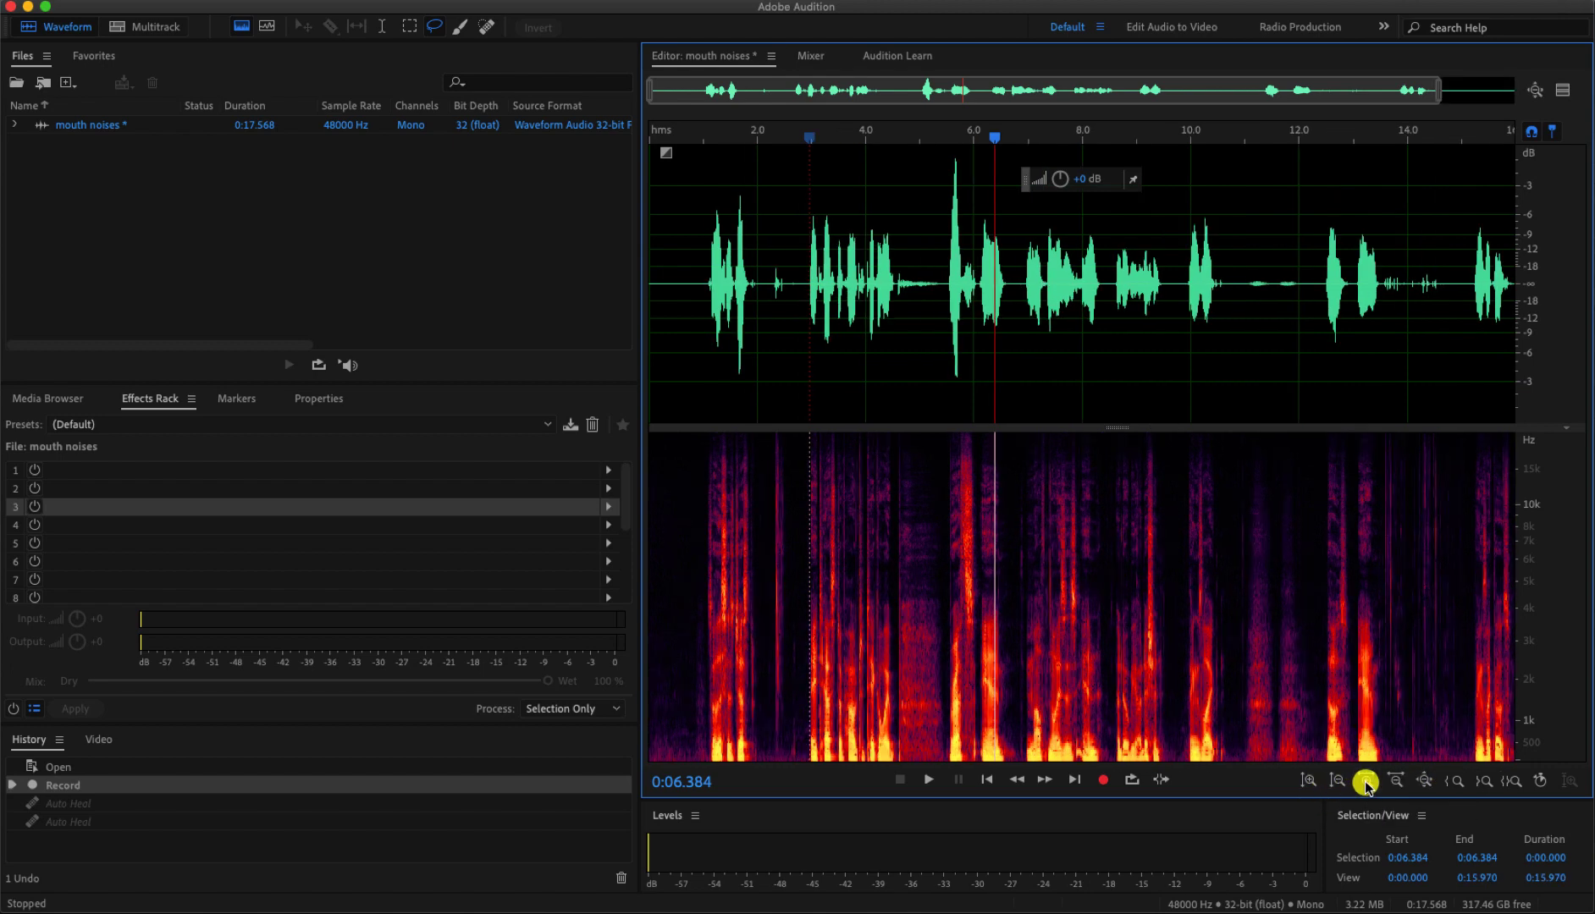
click(1367, 782)
click(1368, 784)
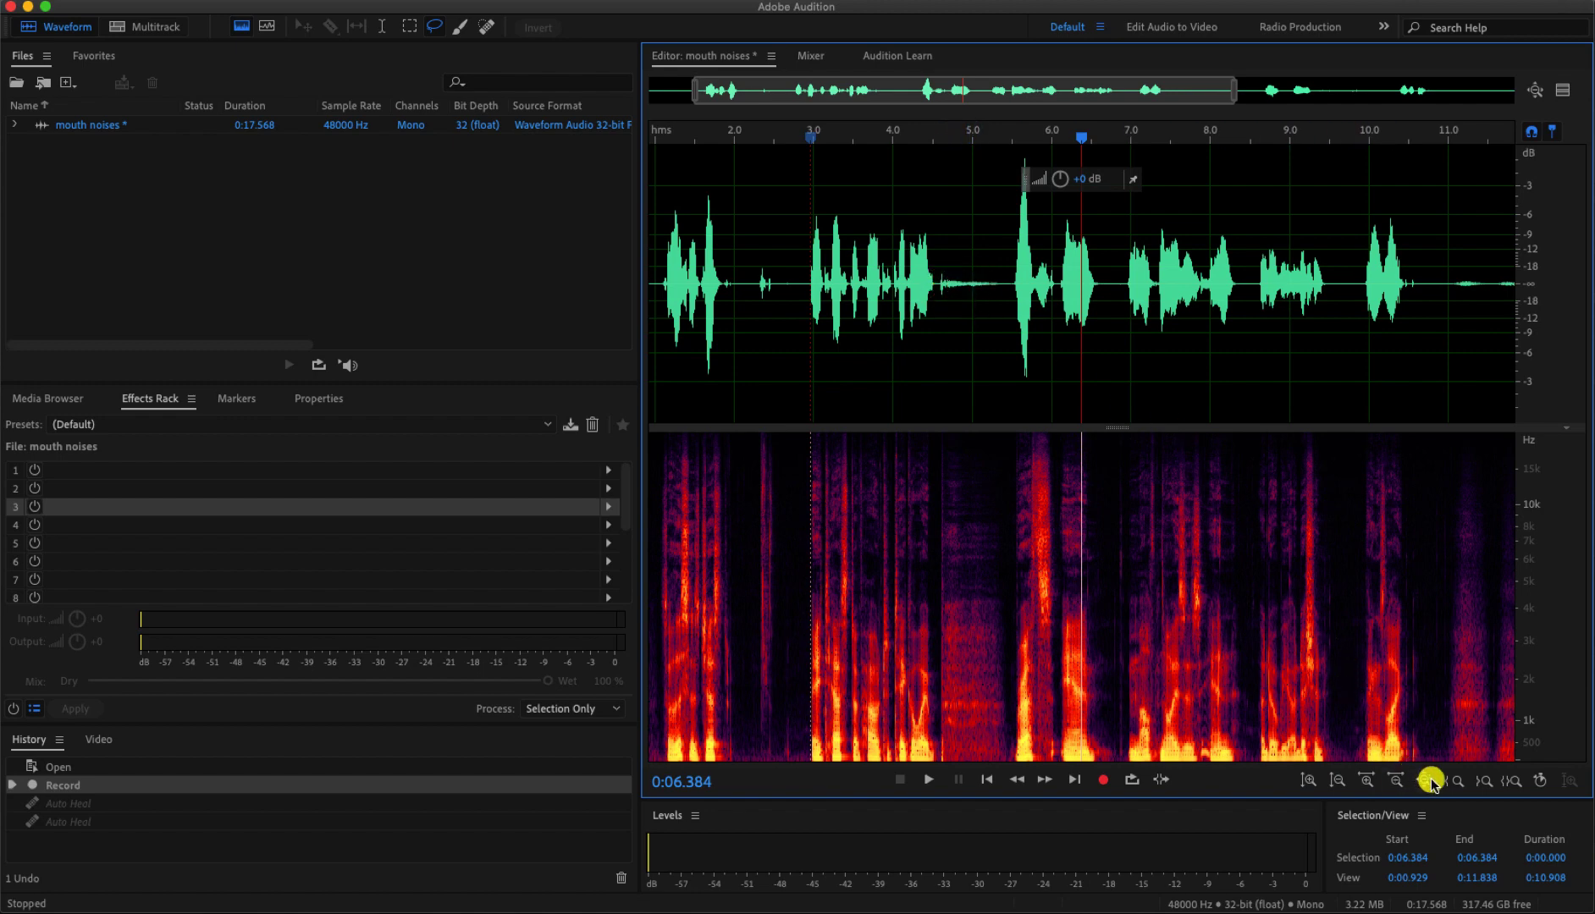
click(1369, 782)
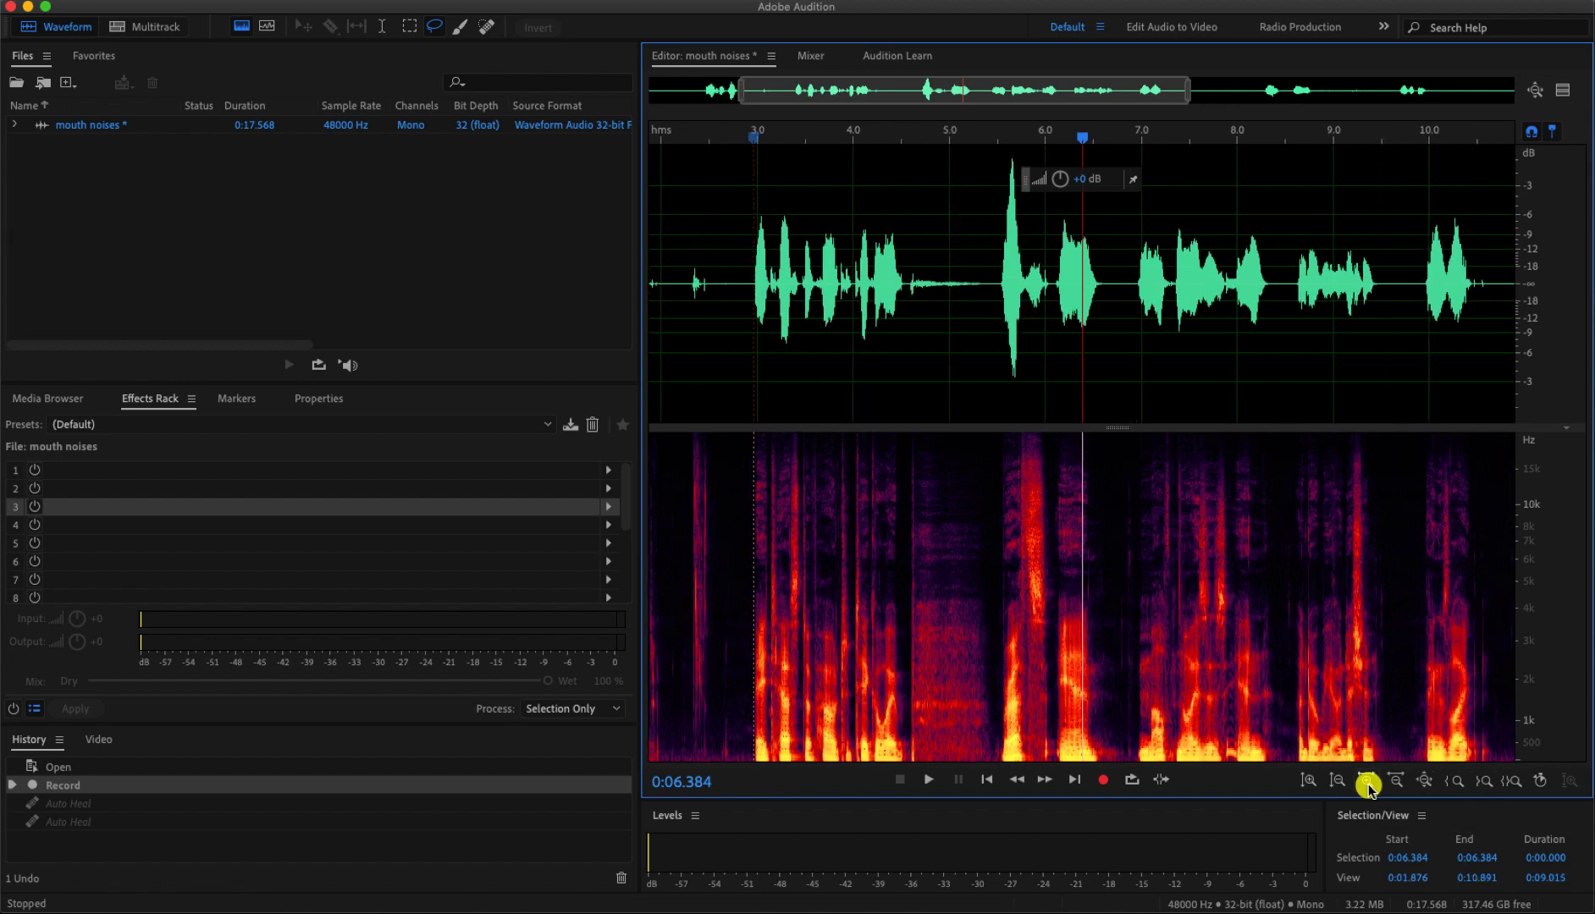
click(1369, 782)
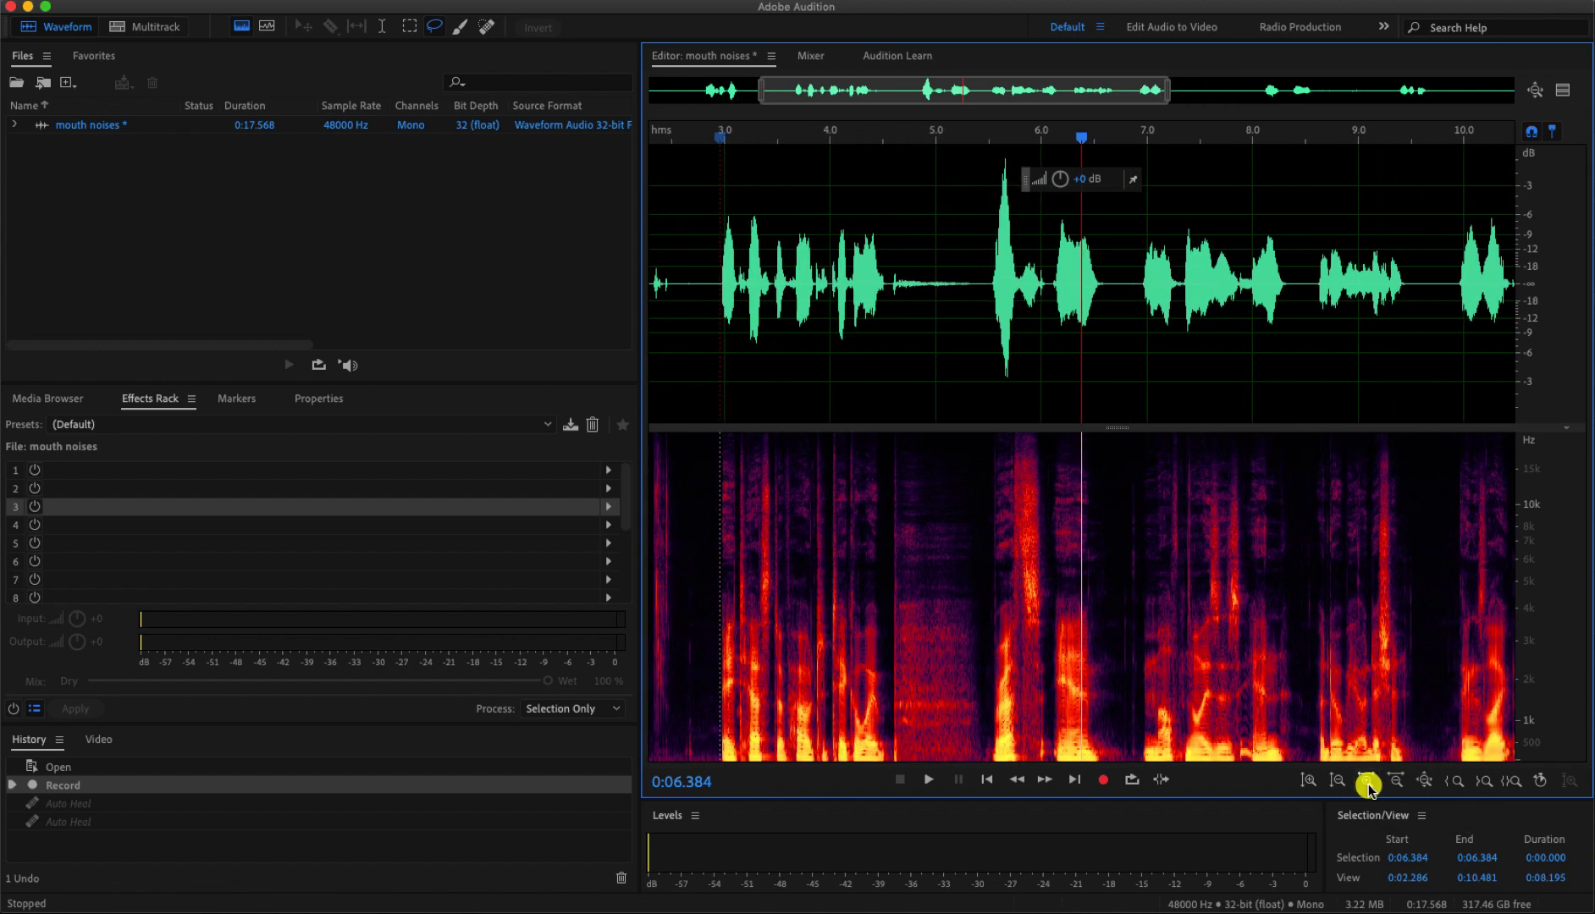
- Lasso the breath noise around 4.5–5.5 s in the spectrogram, delete it, and deselect
click(442, 28)
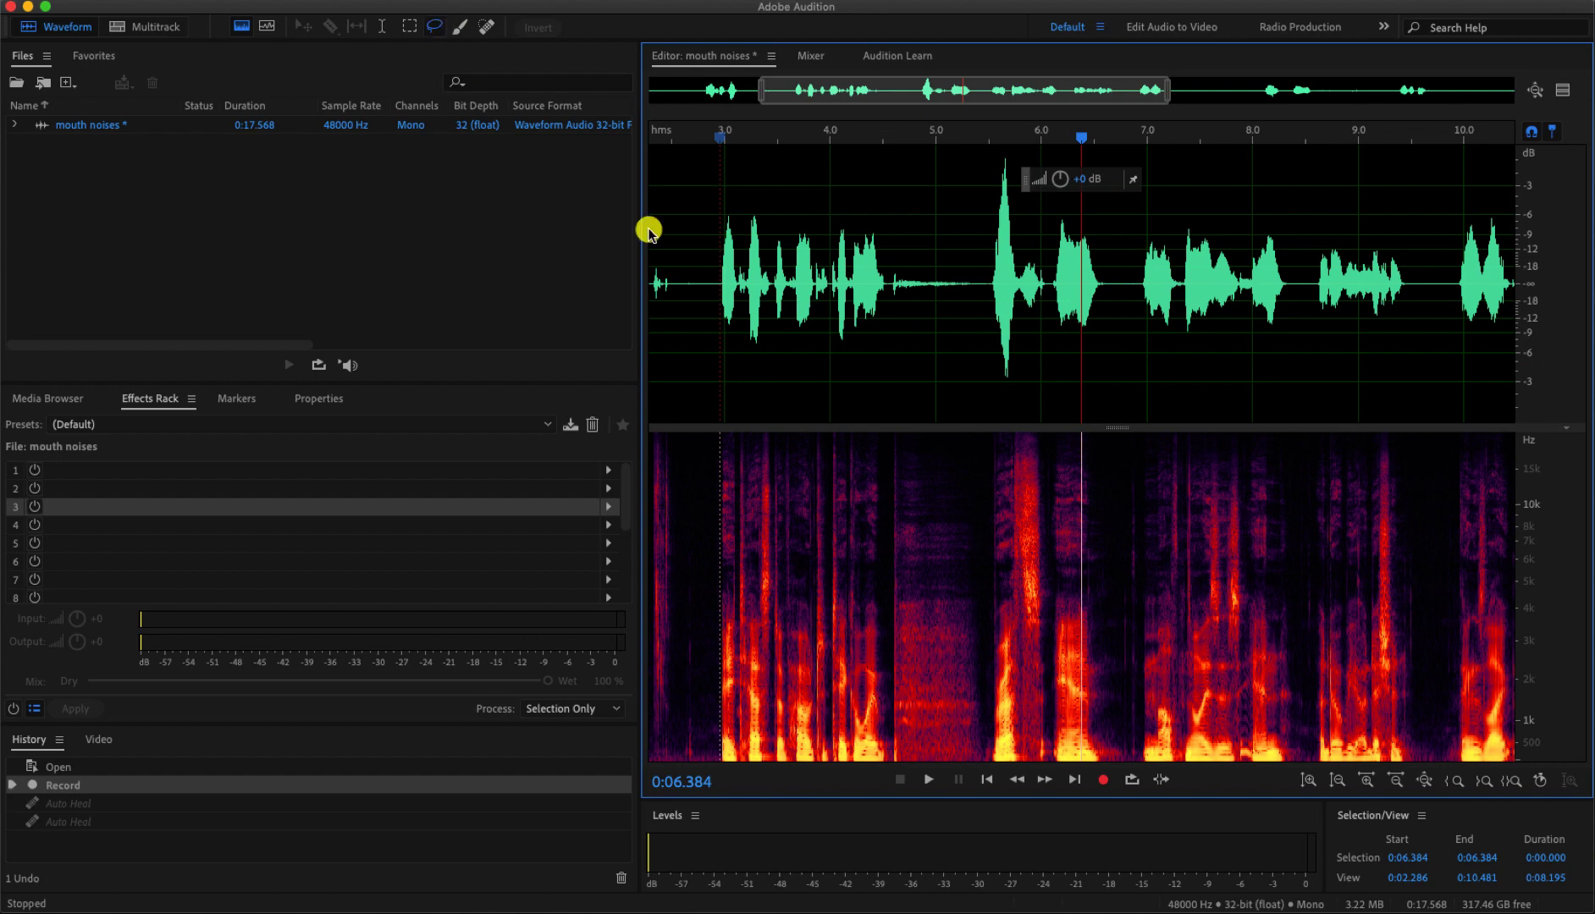
click(962, 453)
mouse_move(973, 453)
mouse_down()
mouse_move(887, 580)
mouse_move(890, 736)
mouse_move(986, 713)
mouse_move(971, 451)
mouse_up()
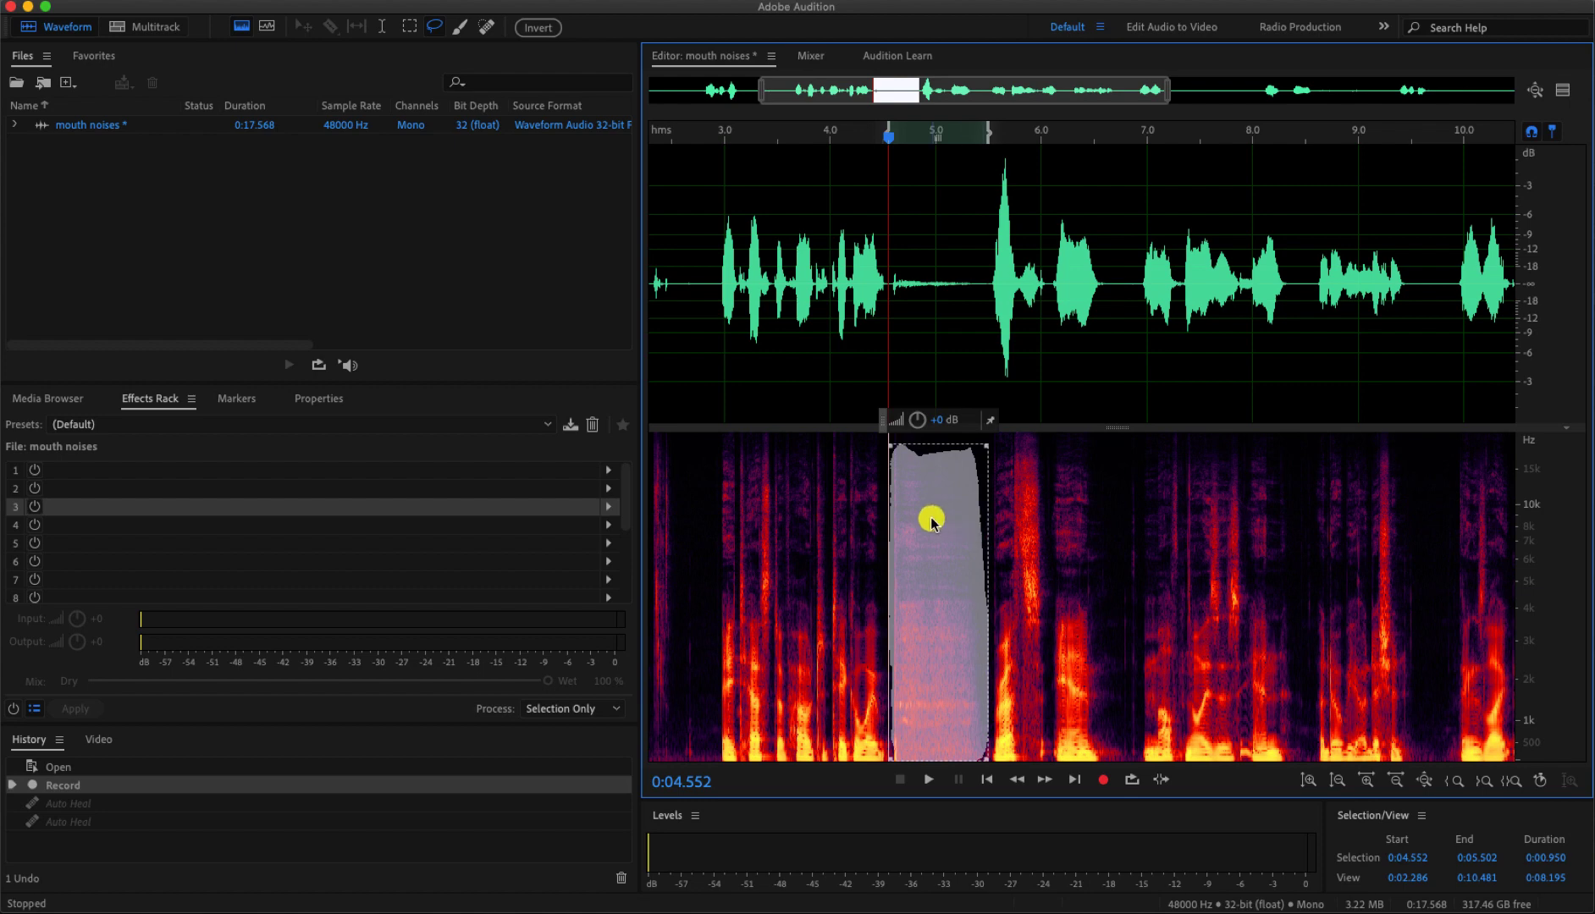
key(Delete)
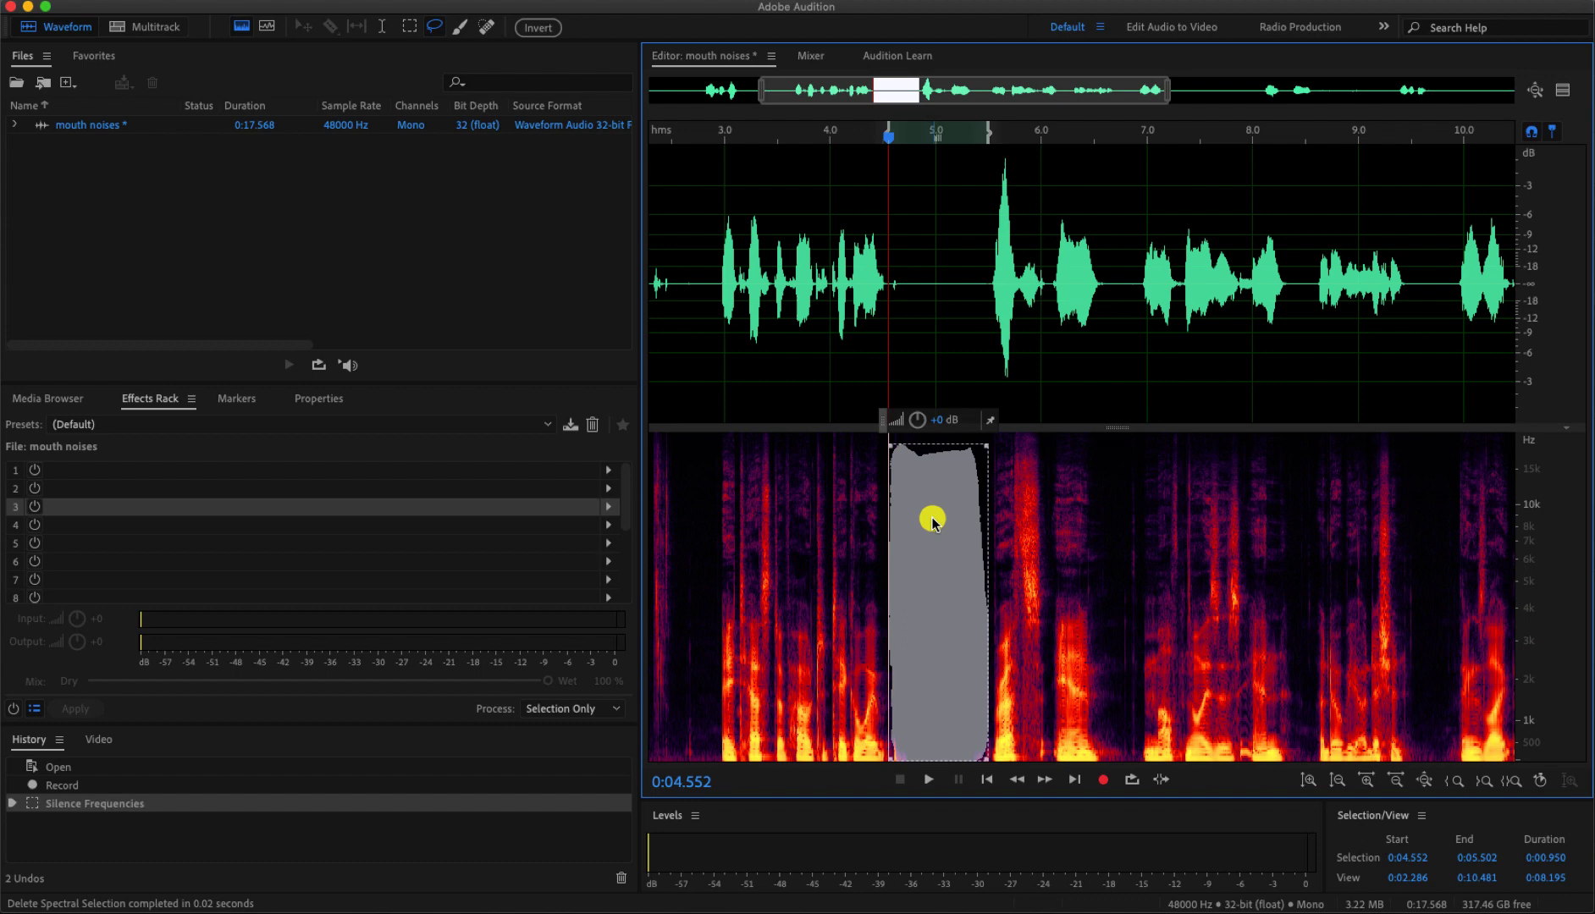
click(1050, 534)
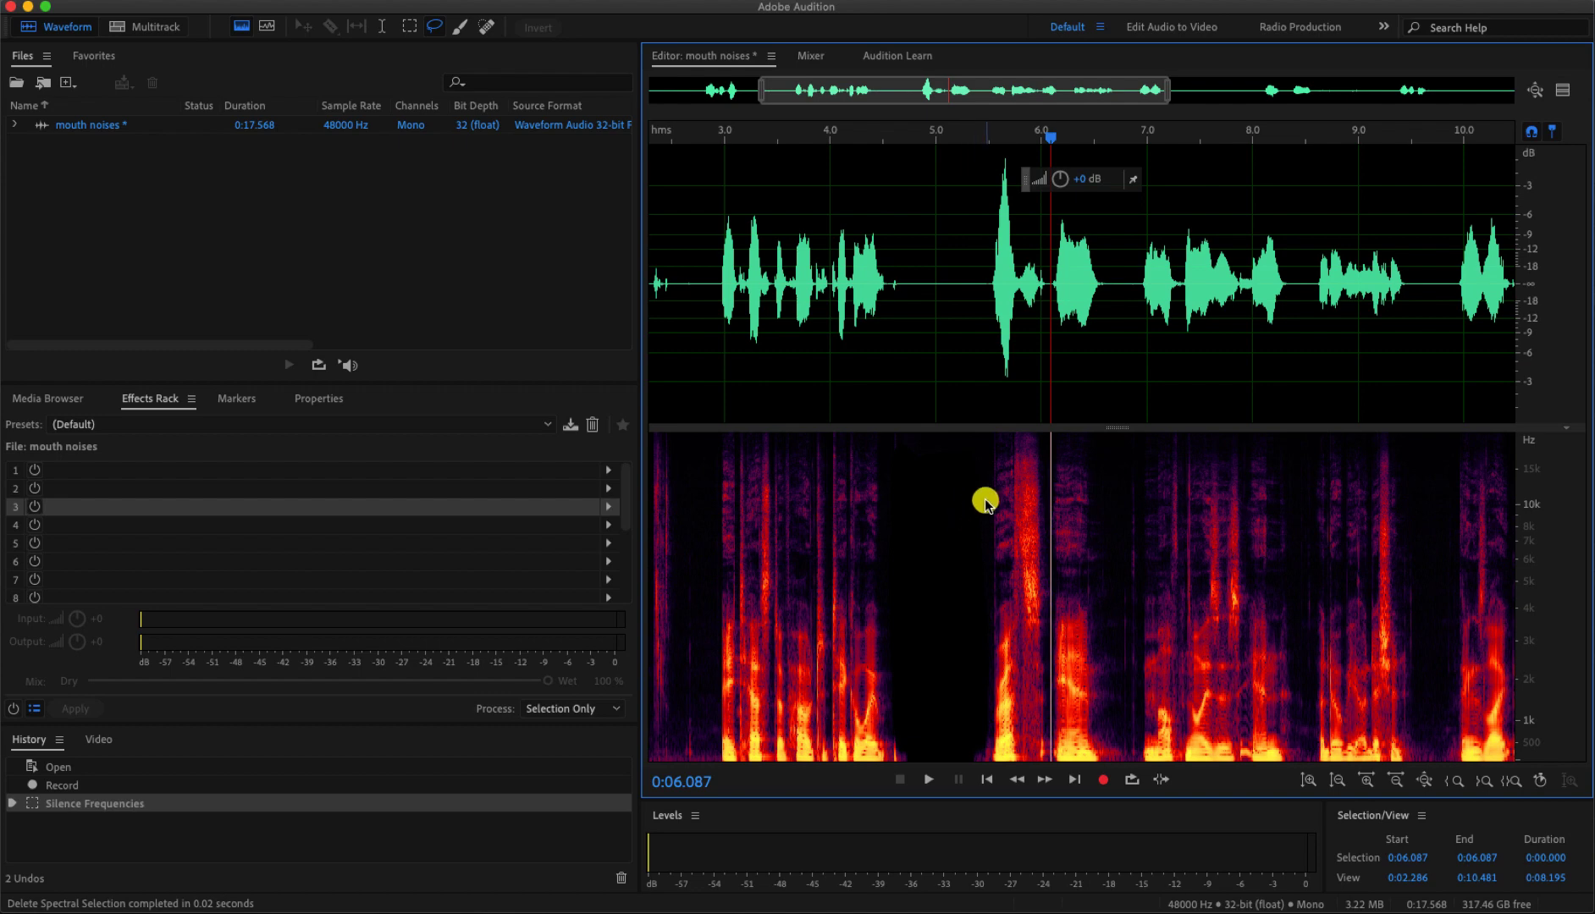
- Undo twice and redo once to restore the recording with its breath noise, then deselect
key(super+z)
key(super+z)
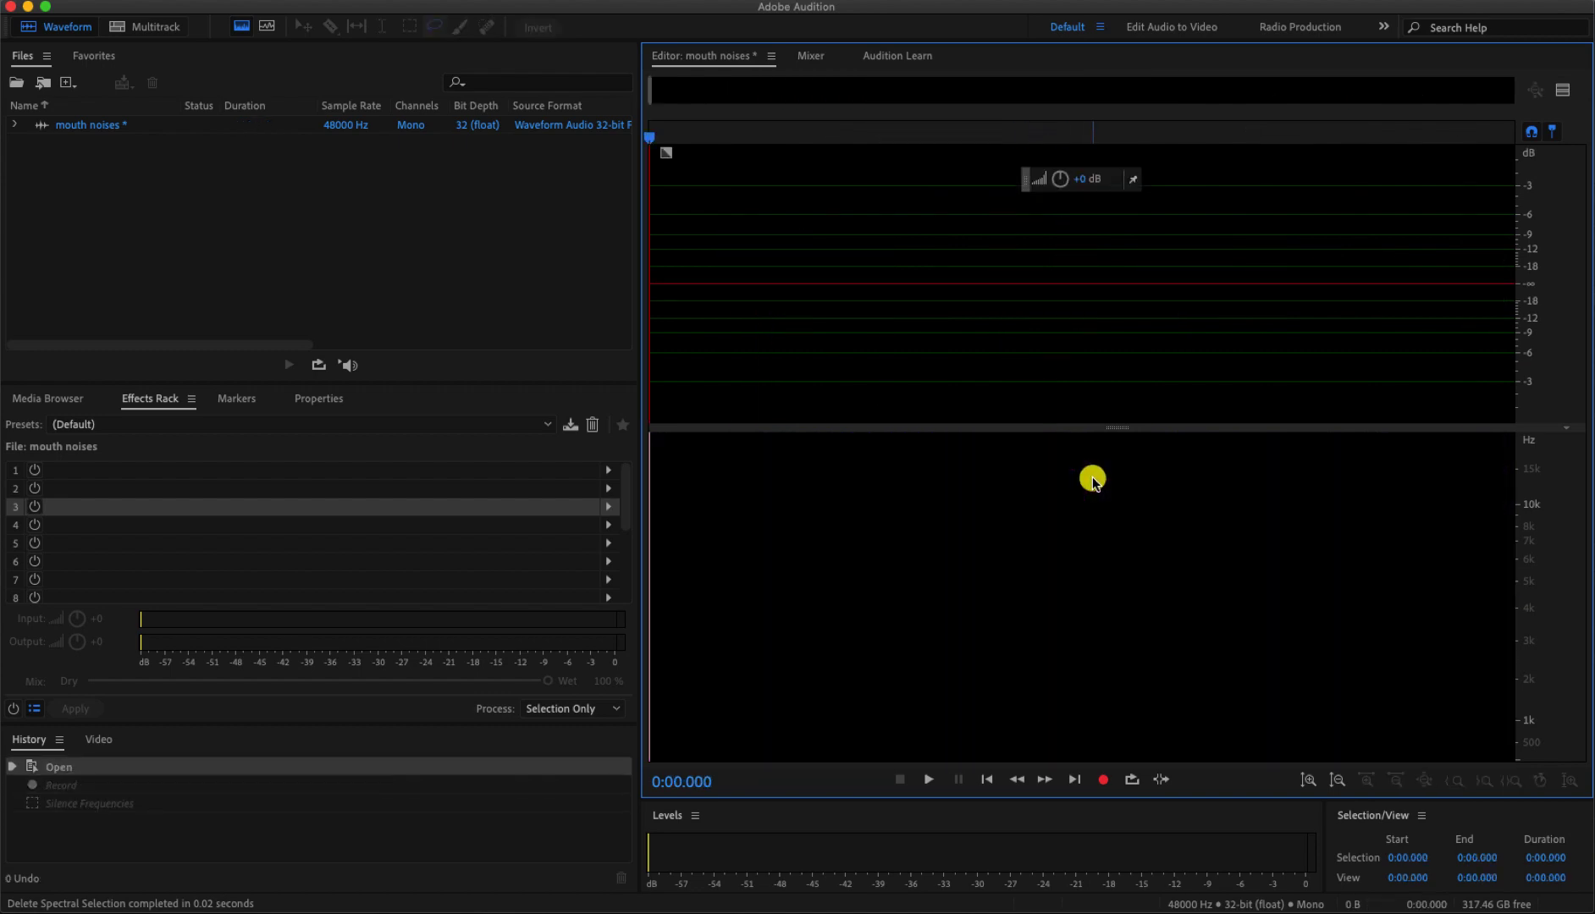
key(super+shift+z)
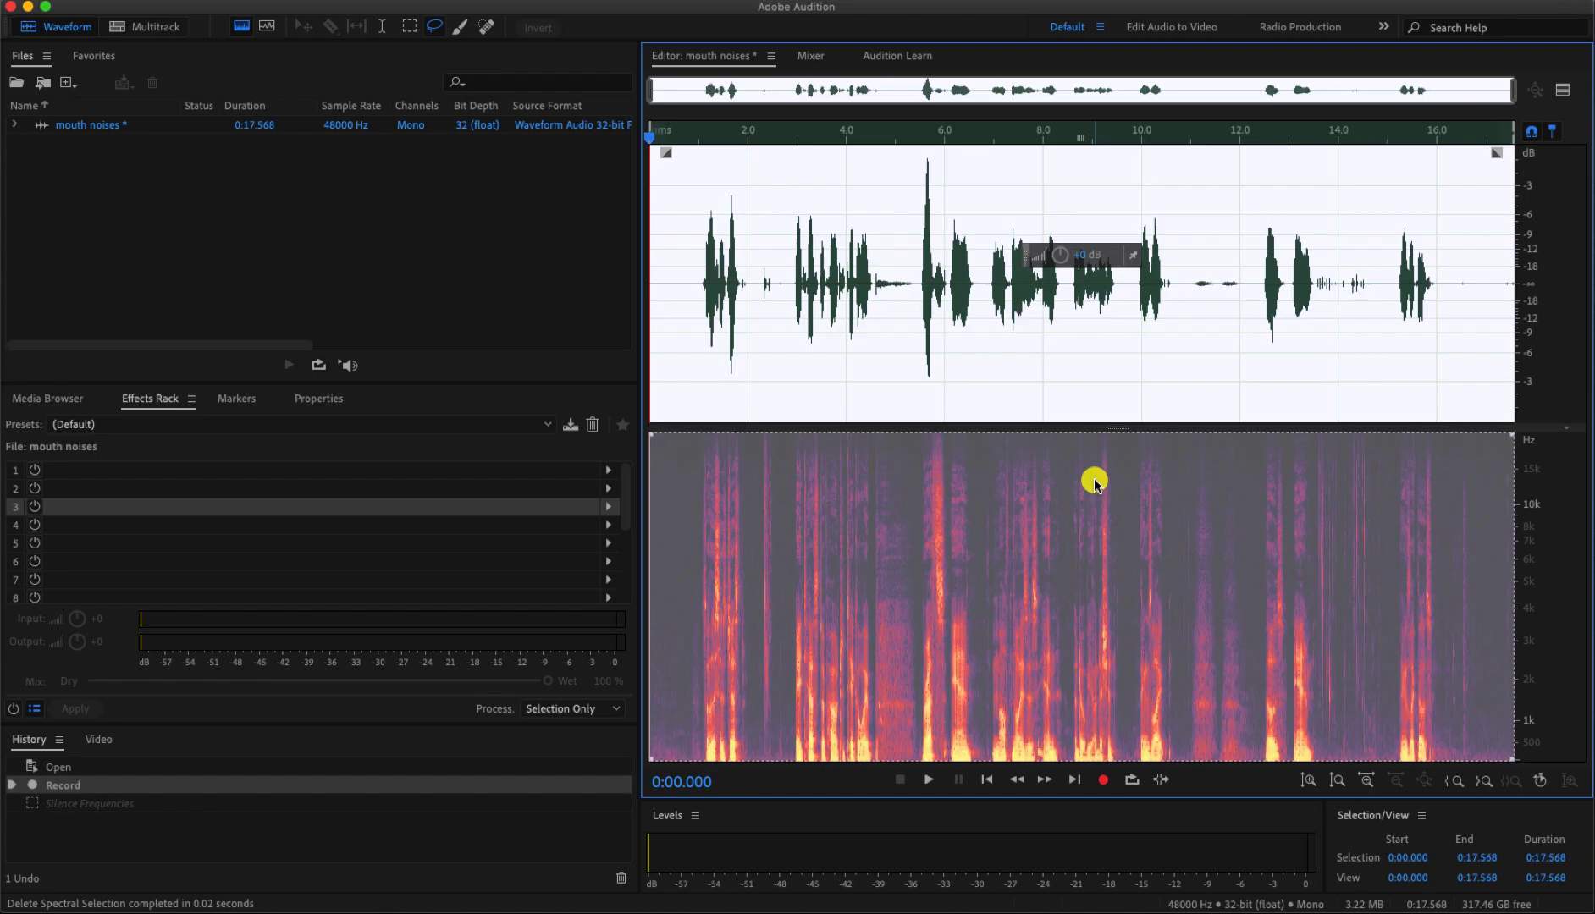
click(898, 299)
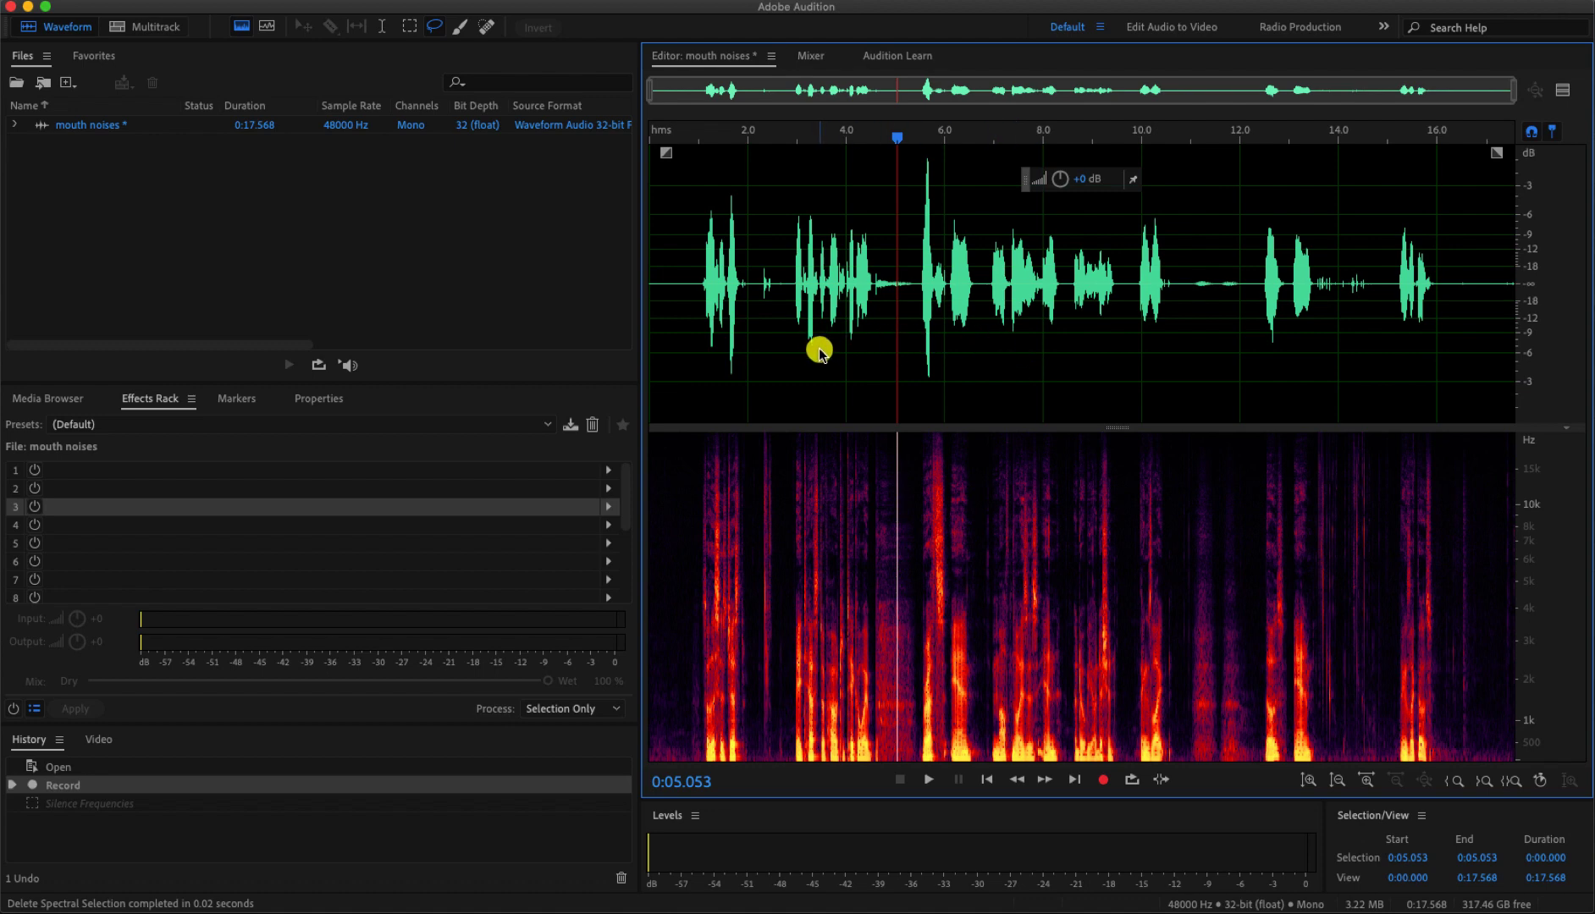
- Time-select the breath gap around 4.5–5.3 s and apply Auto Heal Selection
click(771, 341)
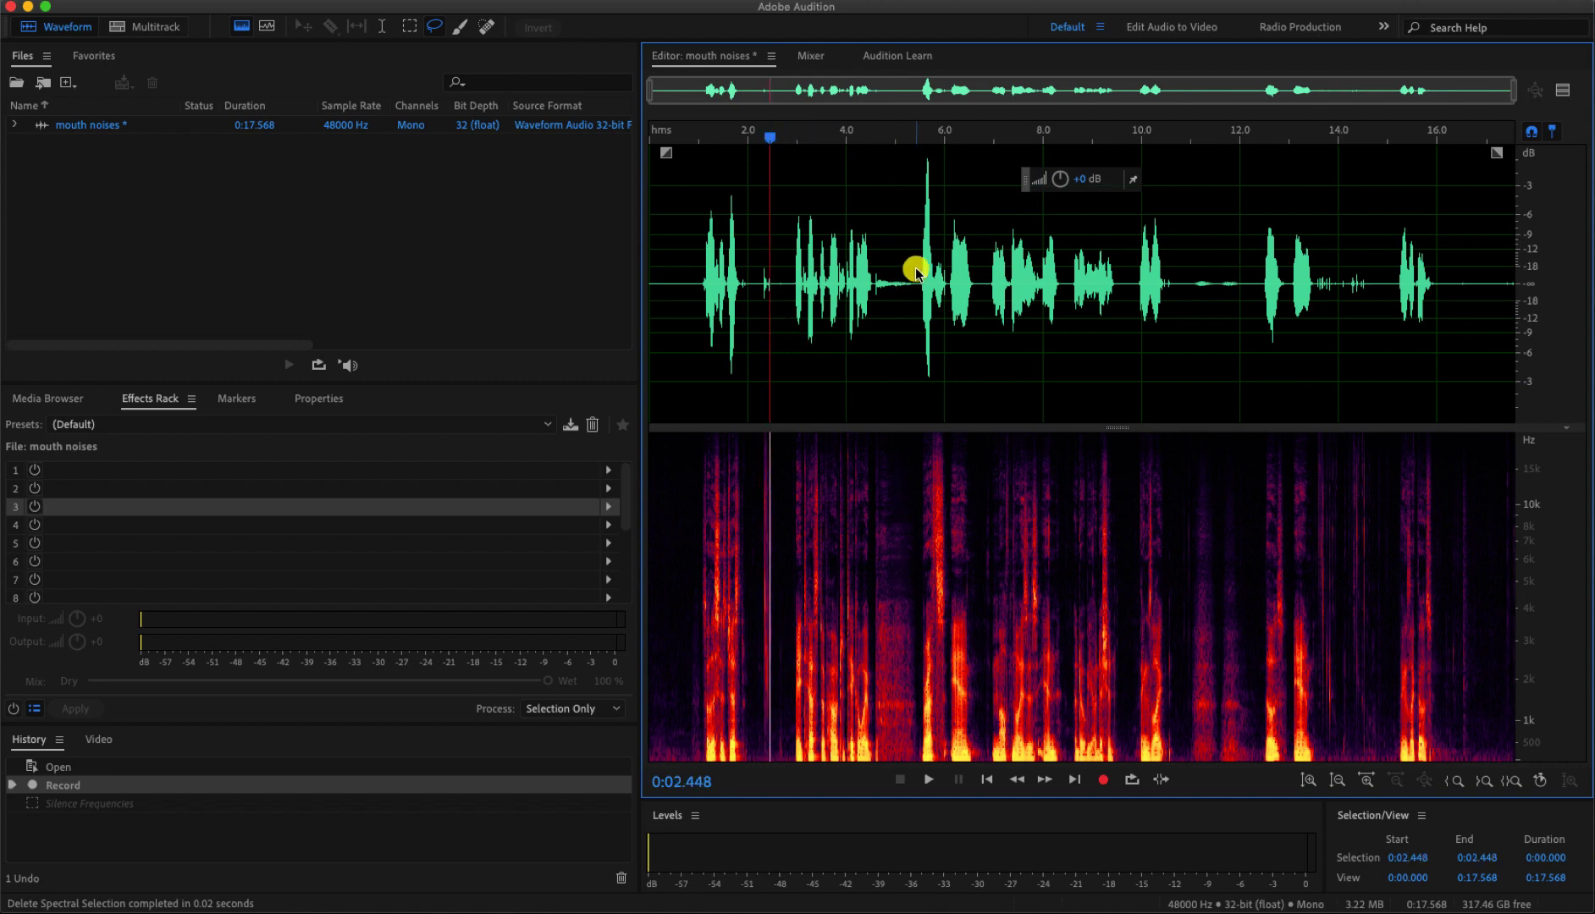
drag(911, 279, 874, 287)
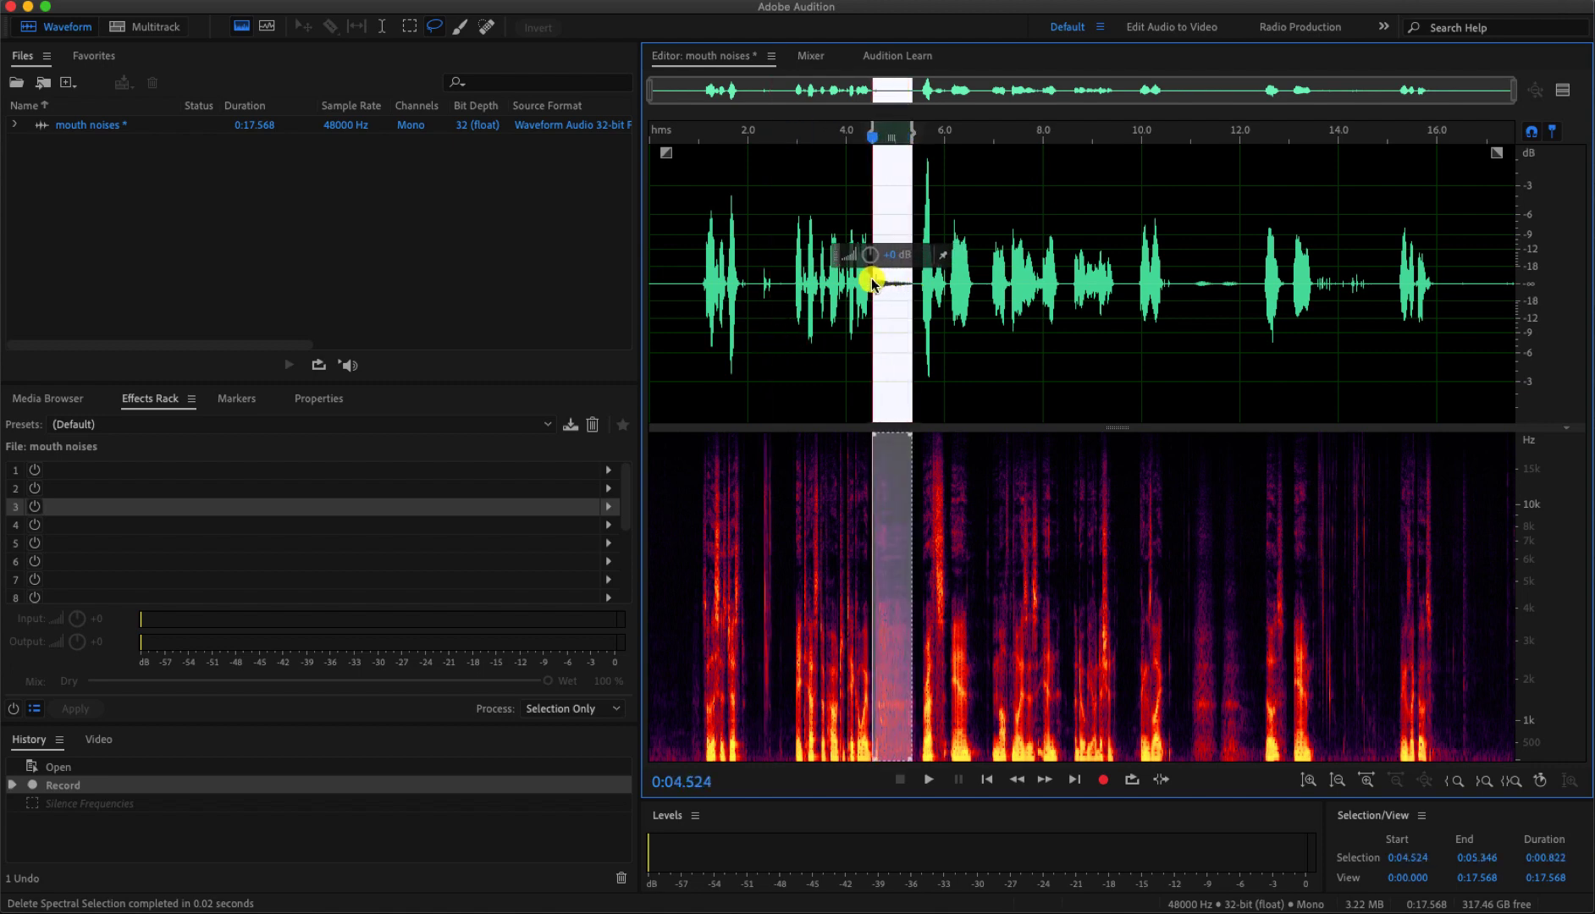
right_click(892, 299)
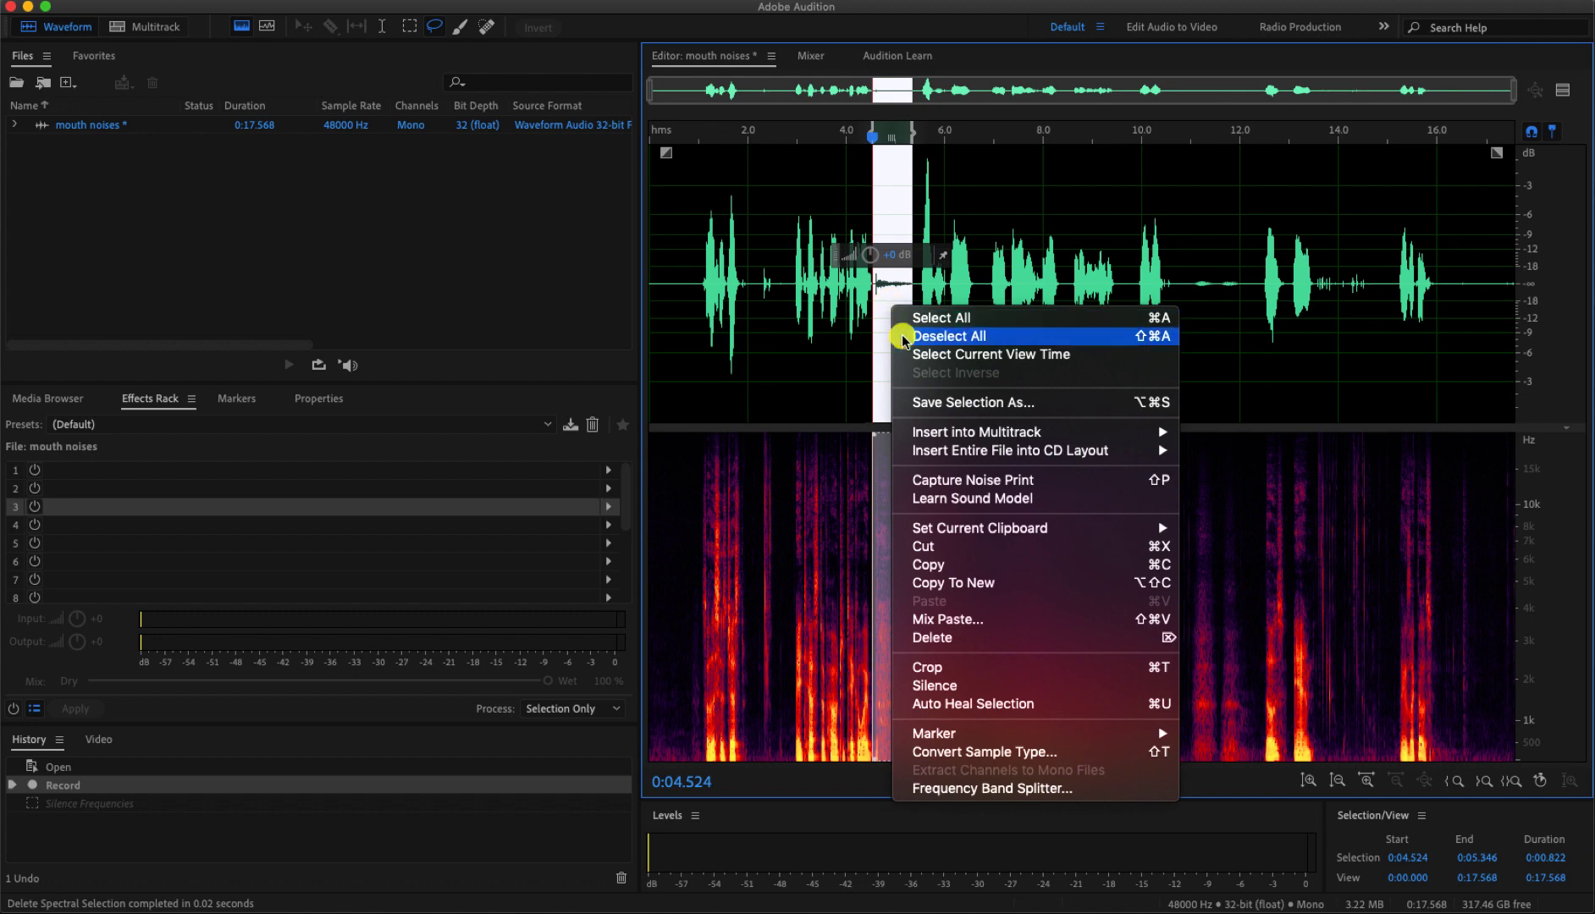
click(998, 706)
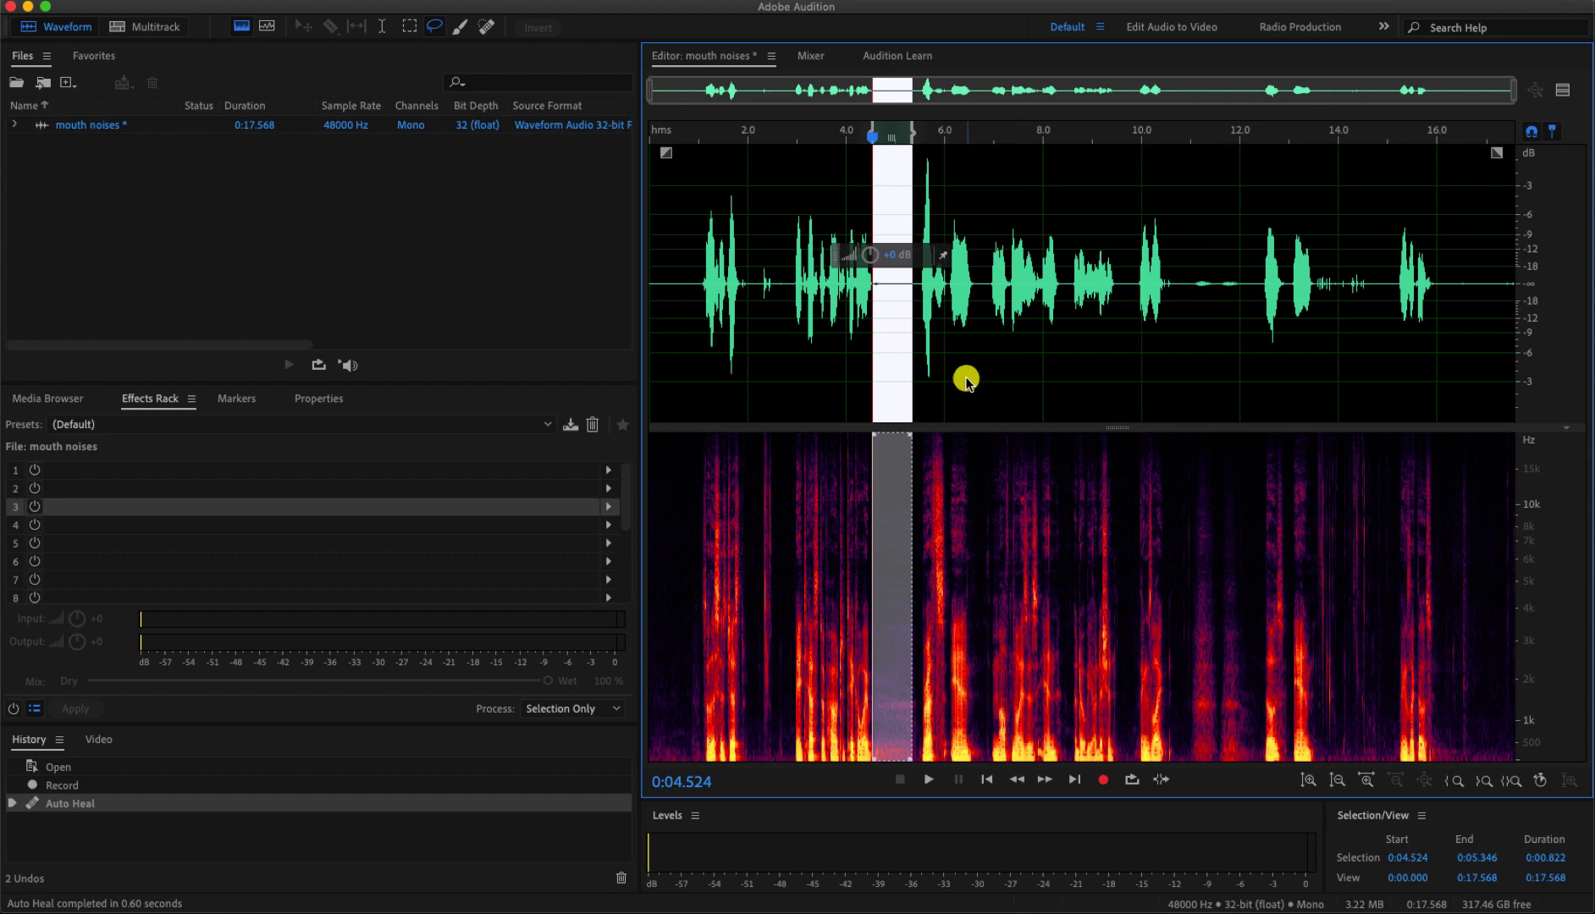
click(967, 363)
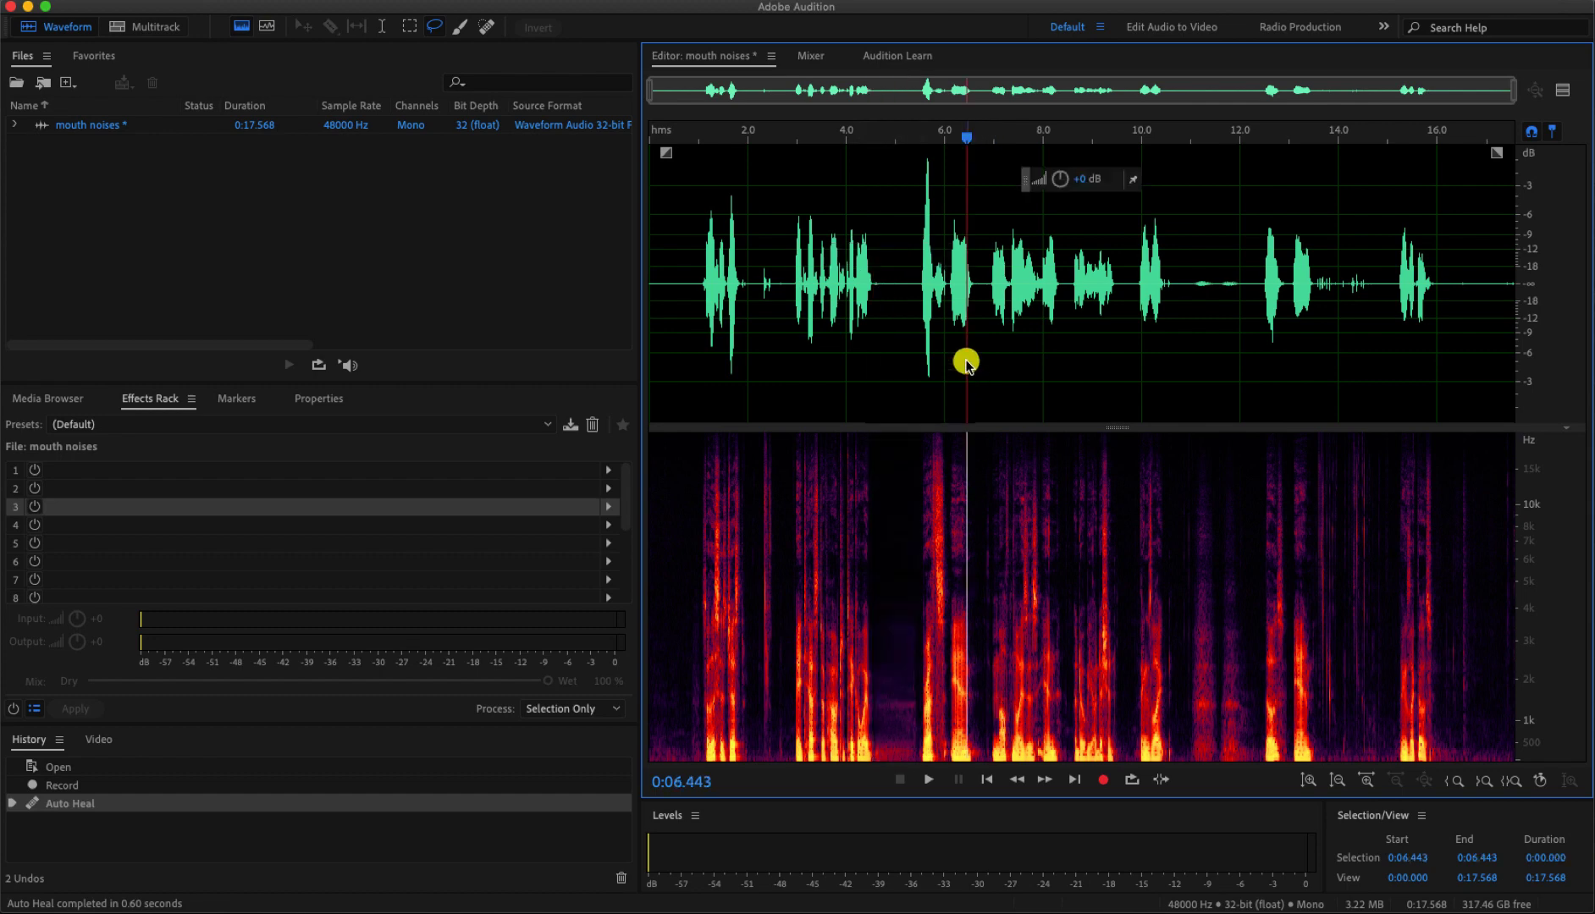